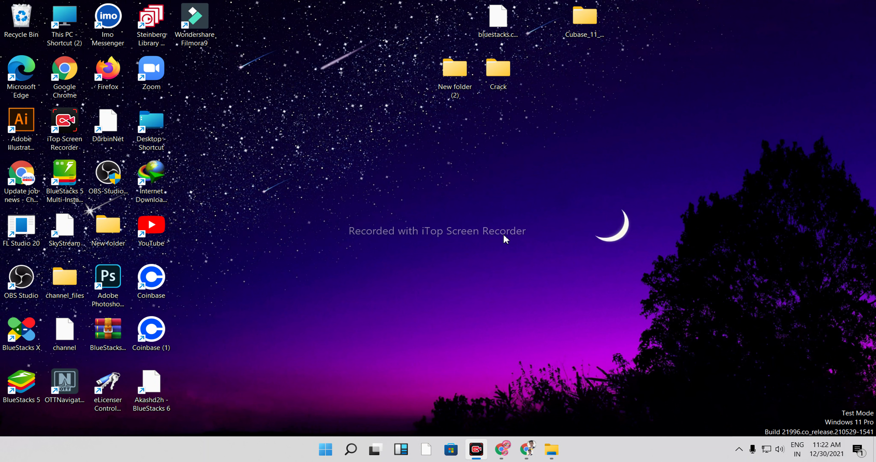
- Open This PC from the Desktop via Local Disk (C:), showing C: with 6.20 GB free of 111 GB
double_click(154, 122)
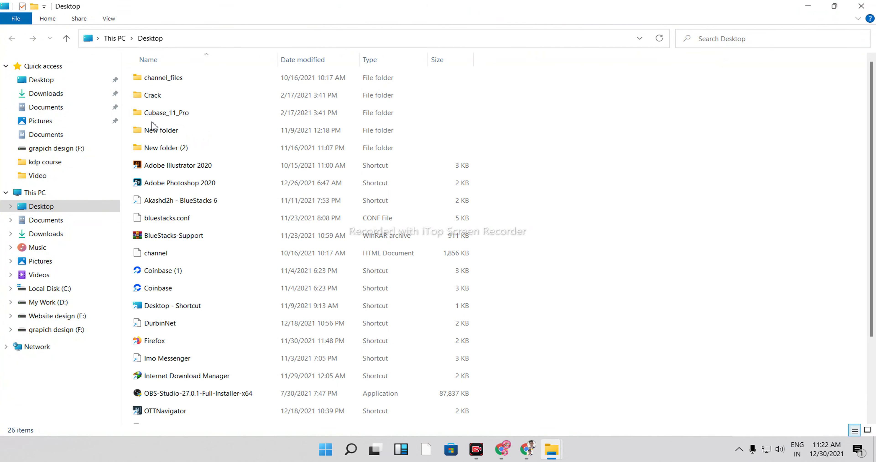
click(48, 292)
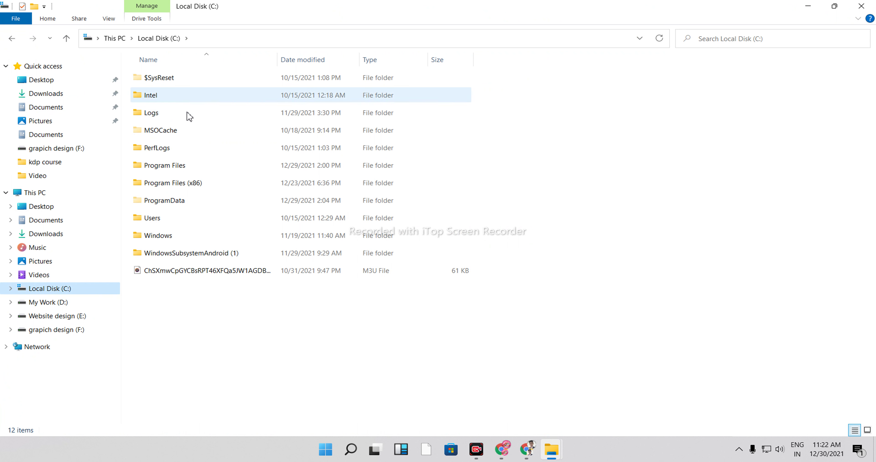
click(68, 41)
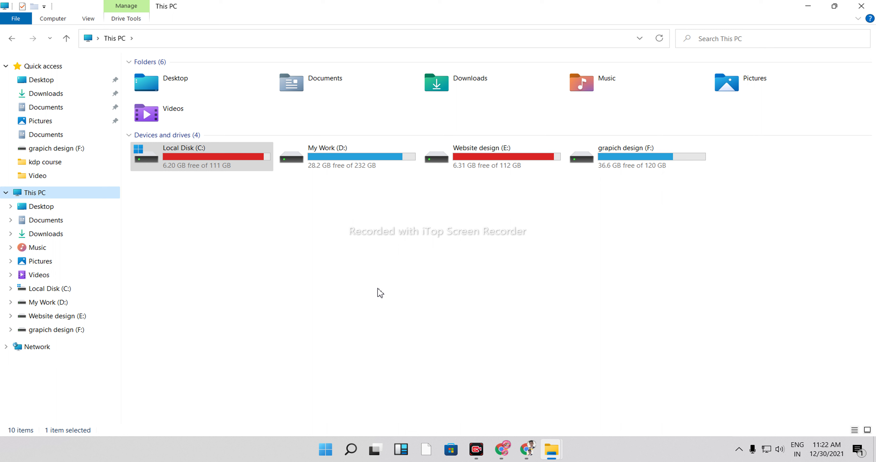
- Search Local Disk (C:) for 'photoshop.temp', listing 36 Photoshop Temp files
double_click(183, 156)
click(747, 39)
text(photoshop.temp)
key(Return)
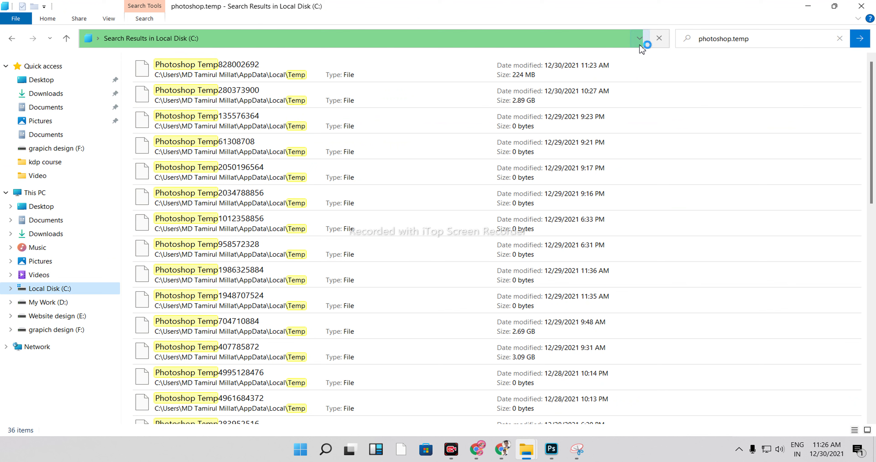
scroll(645, 254, down, 10)
scroll(640, 231, down, 2)
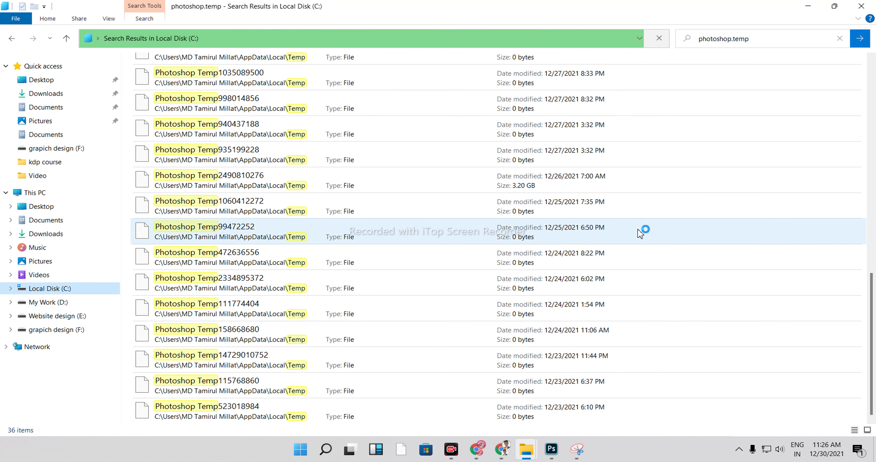
scroll(610, 281, up, 9)
scroll(609, 281, up, 3)
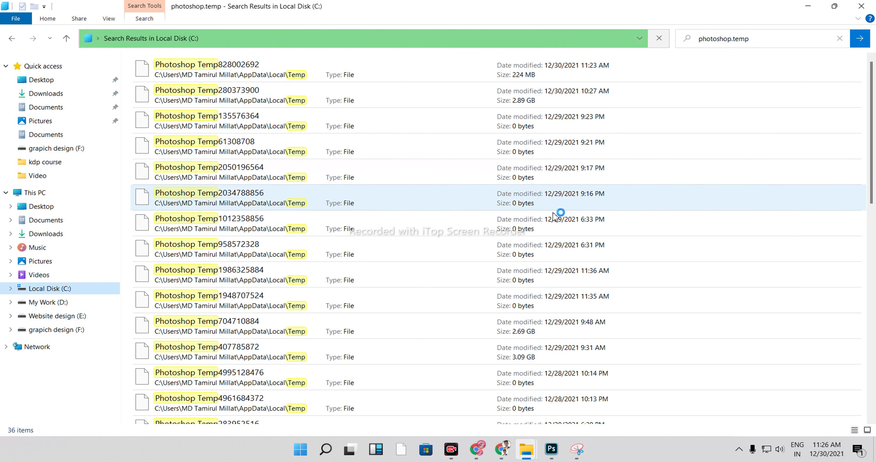
scroll(544, 191, down, 7)
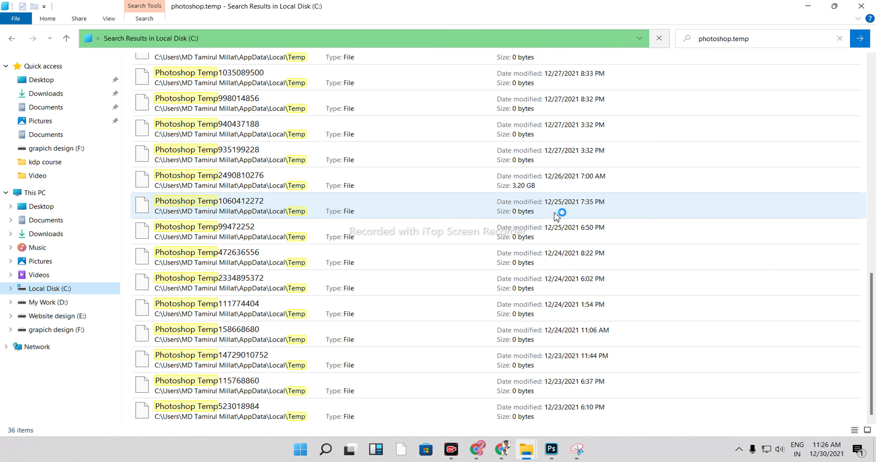
scroll(558, 217, up, 10)
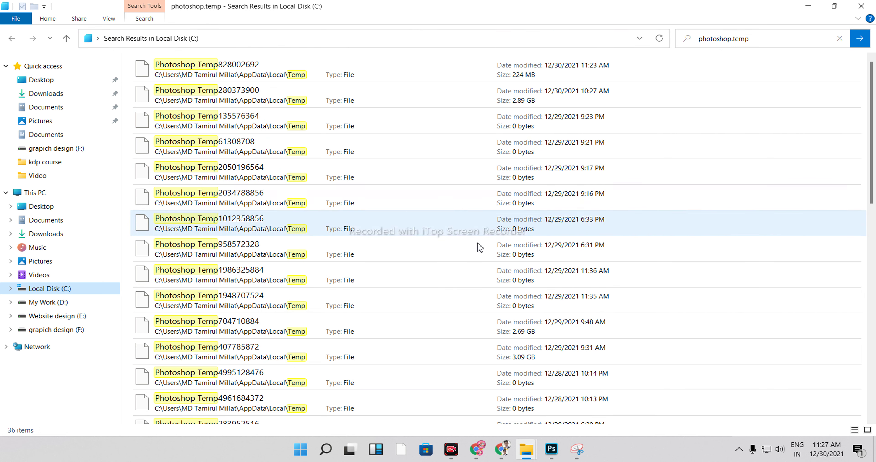
scroll(493, 288, down, 1)
scroll(530, 331, down, 4)
scroll(561, 331, down, 3)
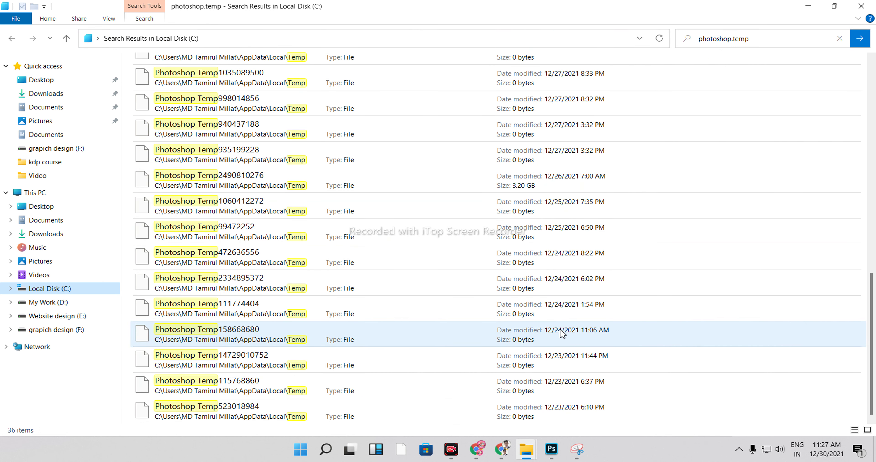
scroll(561, 238, up, 10)
- Select all 36 Photoshop Temp results and confirm their permanent deletion
drag(677, 70, 670, 157)
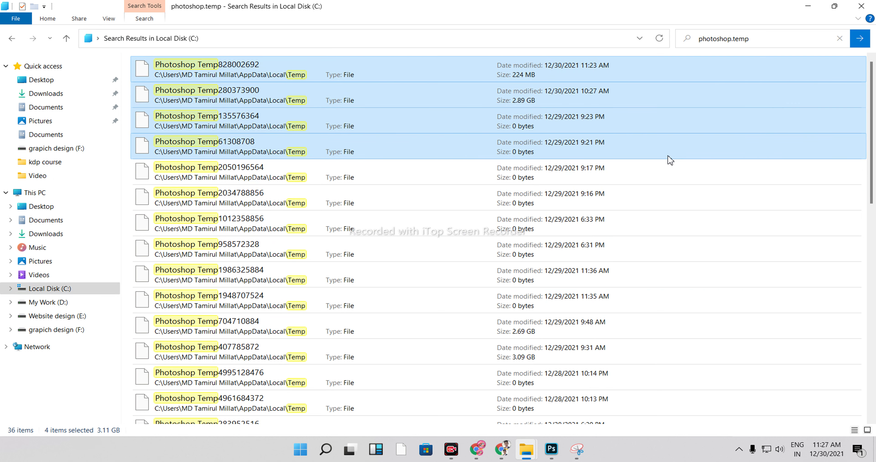
key(ctrl+a)
key(Delete)
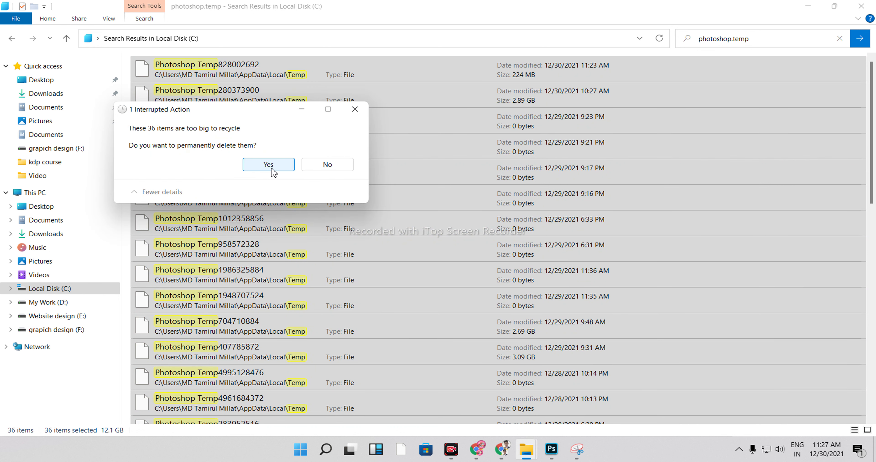
click(268, 165)
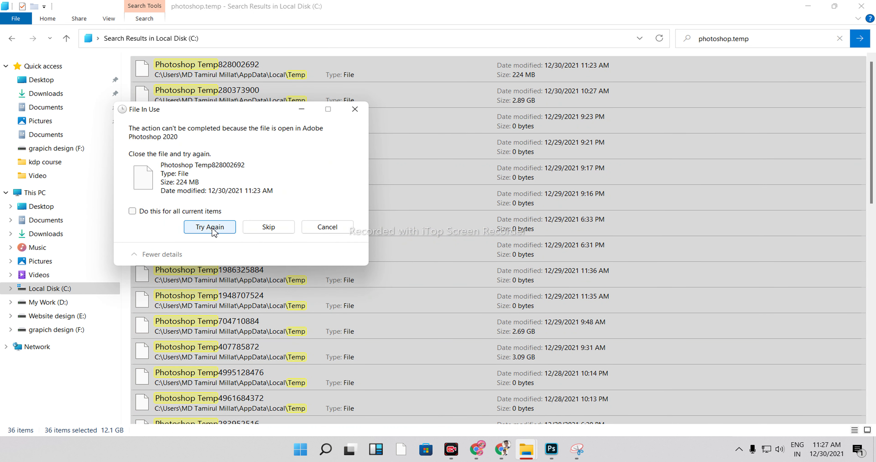
- Retry the file still in use twice, then skip the one Photoshop keeps open
click(215, 231)
click(216, 231)
click(282, 228)
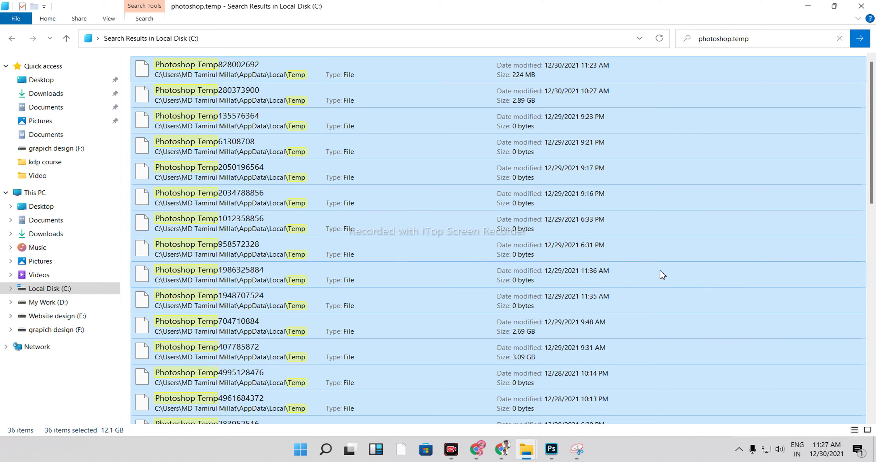
scroll(661, 273, down, 10)
scroll(662, 273, up, 5)
scroll(659, 271, up, 10)
- Move and maximize This PC, where C: now shows 17.8 GB free, then minimize it
click(809, 3)
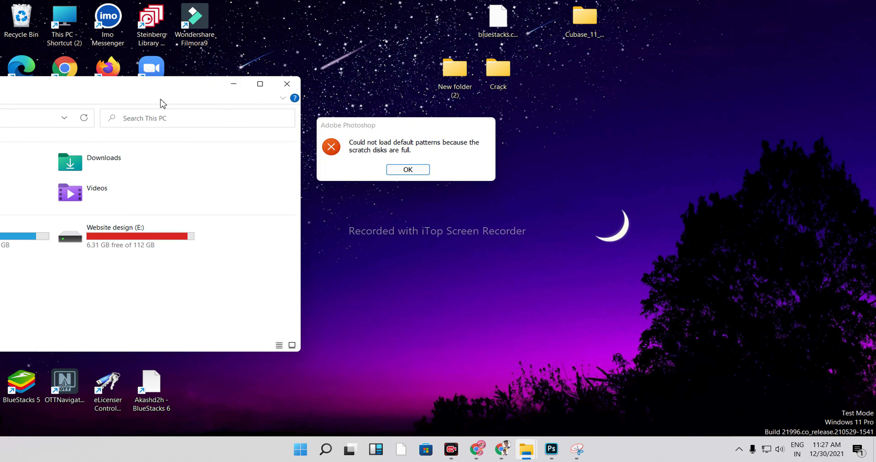
mouse_move(208, 89)
mouse_down()
mouse_move(301, 89)
mouse_move(667, 44)
mouse_up()
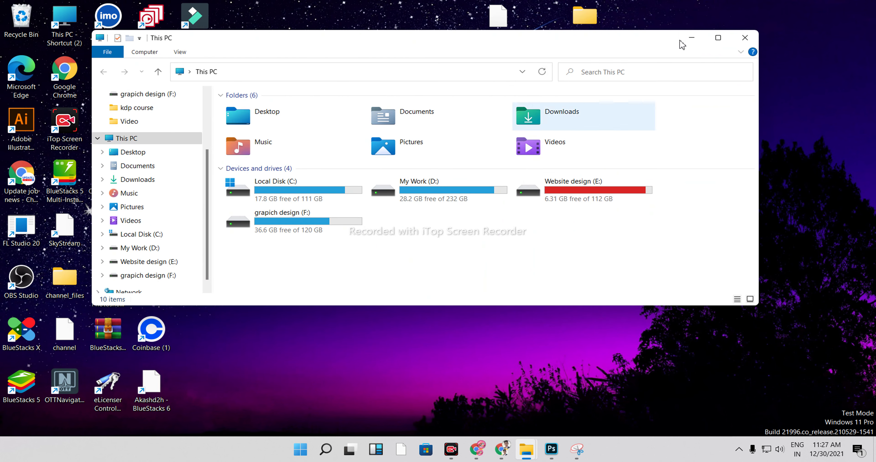
click(720, 40)
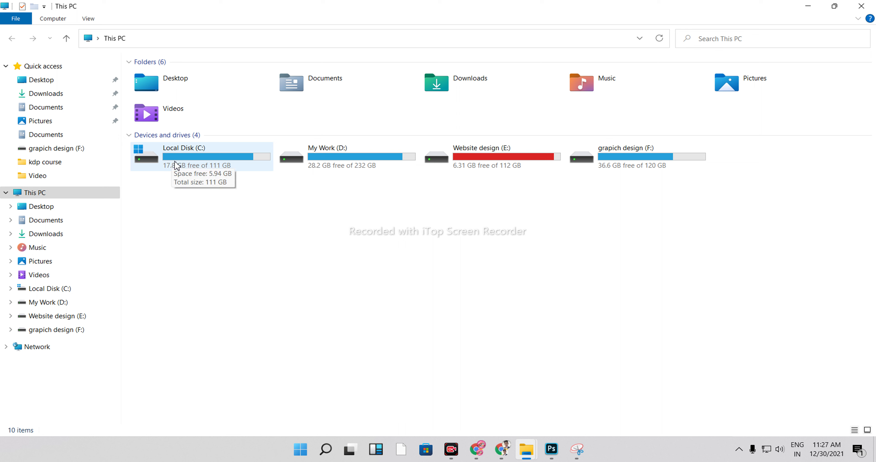
click(809, 8)
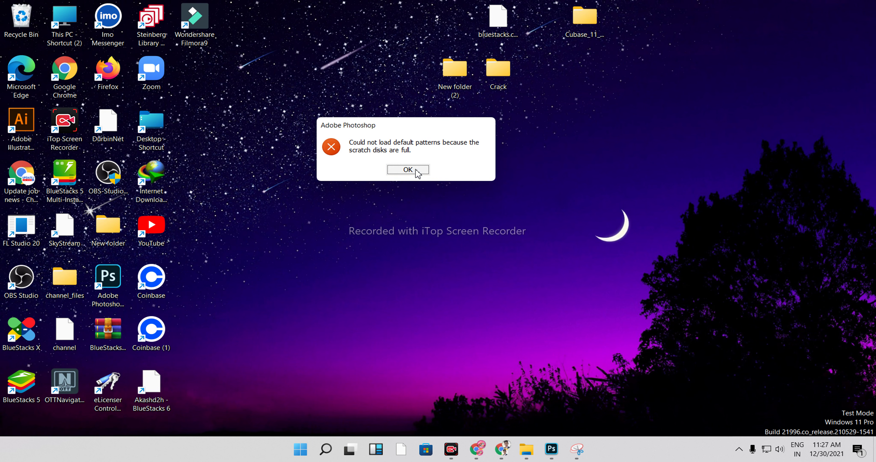
- Dismiss the scratch-disks-full warning and close all recovered images with File > Close All
click(415, 170)
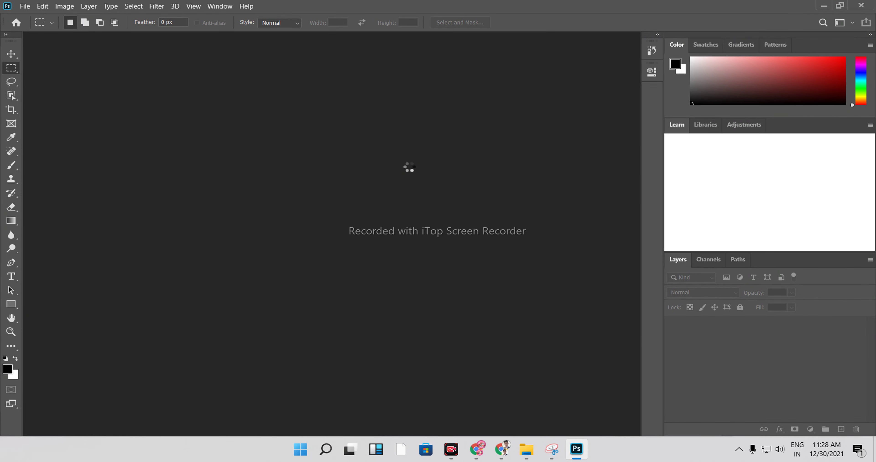
click(28, 6)
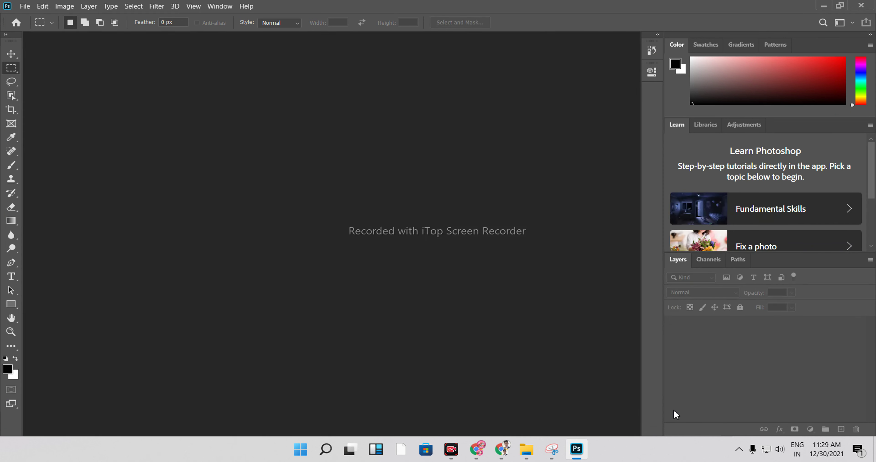
- Open Edit > Preferences > General, then step through Interface to the Performance page
click(43, 6)
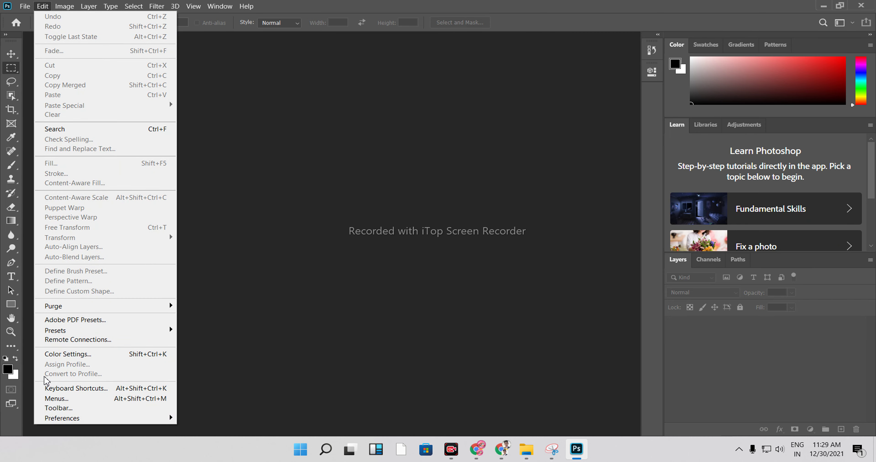
mouse_move(63, 418)
click(214, 232)
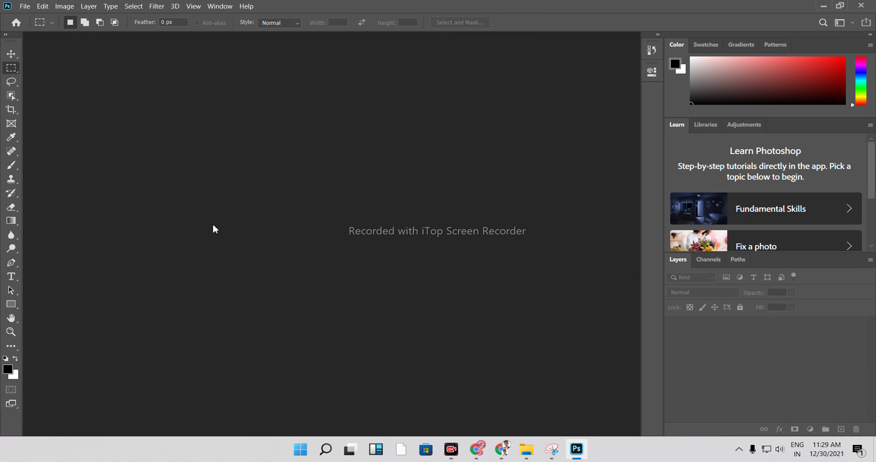
click(25, 6)
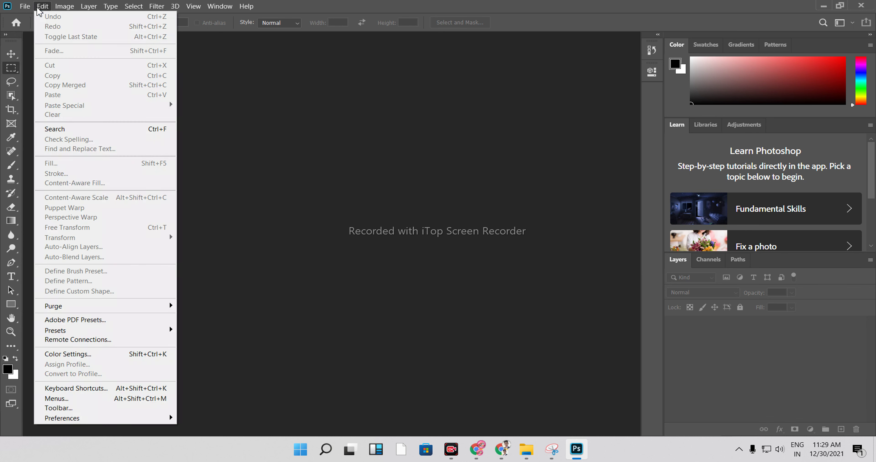
mouse_move(103, 418)
click(198, 232)
key(i)
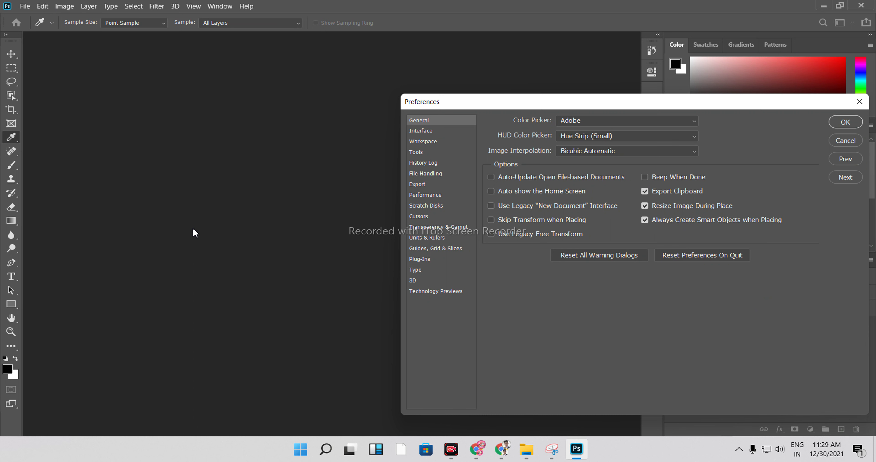
click(424, 133)
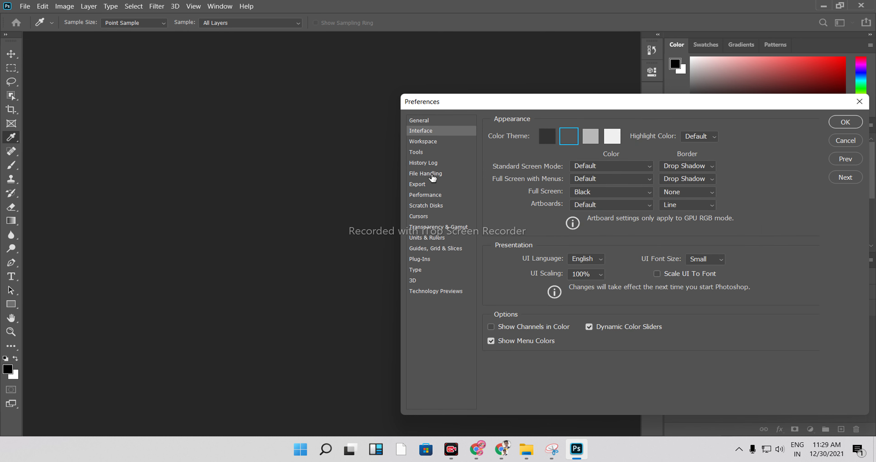
click(433, 196)
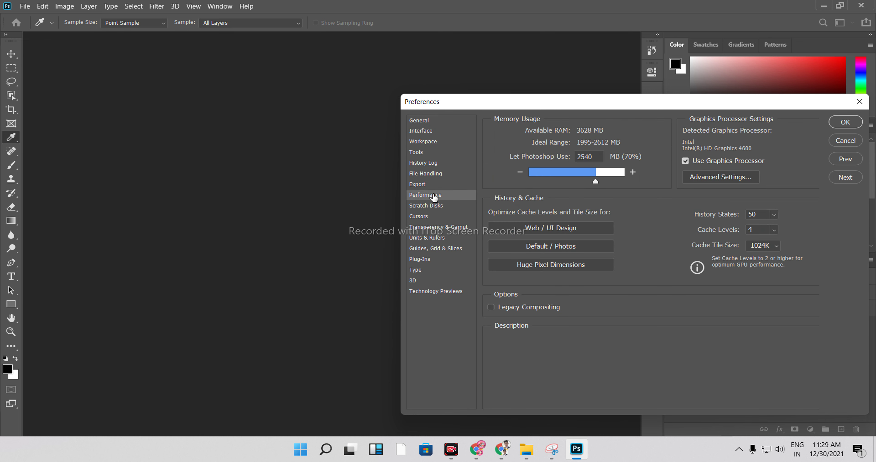
- On Scratch Disks, uncheck C:\ and make F:\ (36.62GB free) the only active drive
click(424, 208)
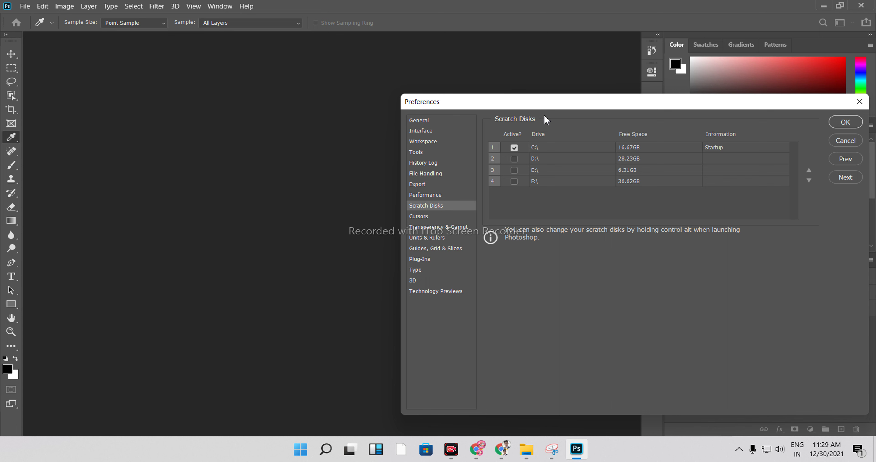
drag(571, 102, 354, 64)
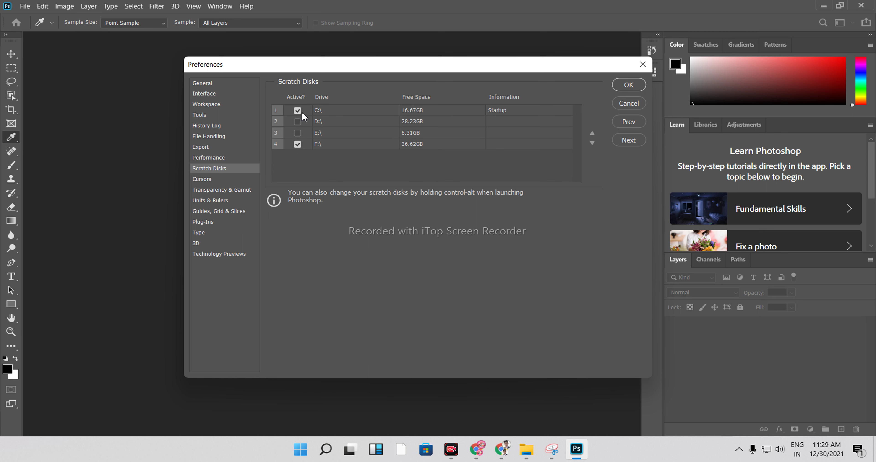
click(297, 110)
click(316, 144)
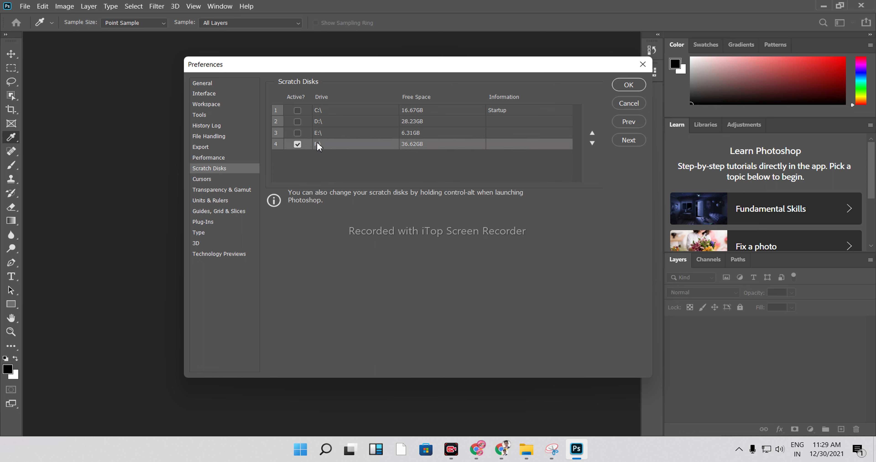
click(319, 134)
click(297, 133)
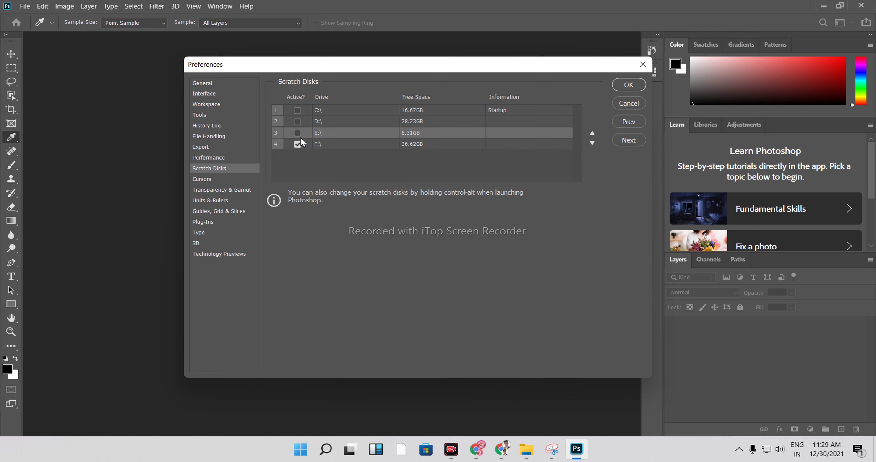
click(318, 144)
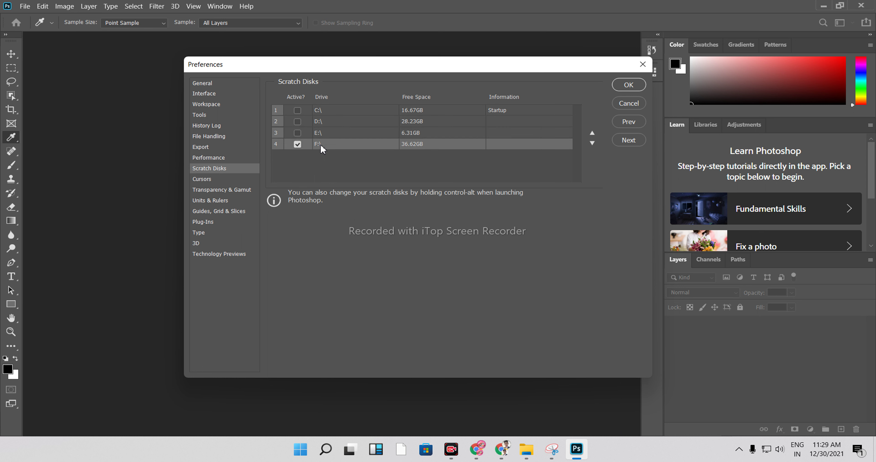